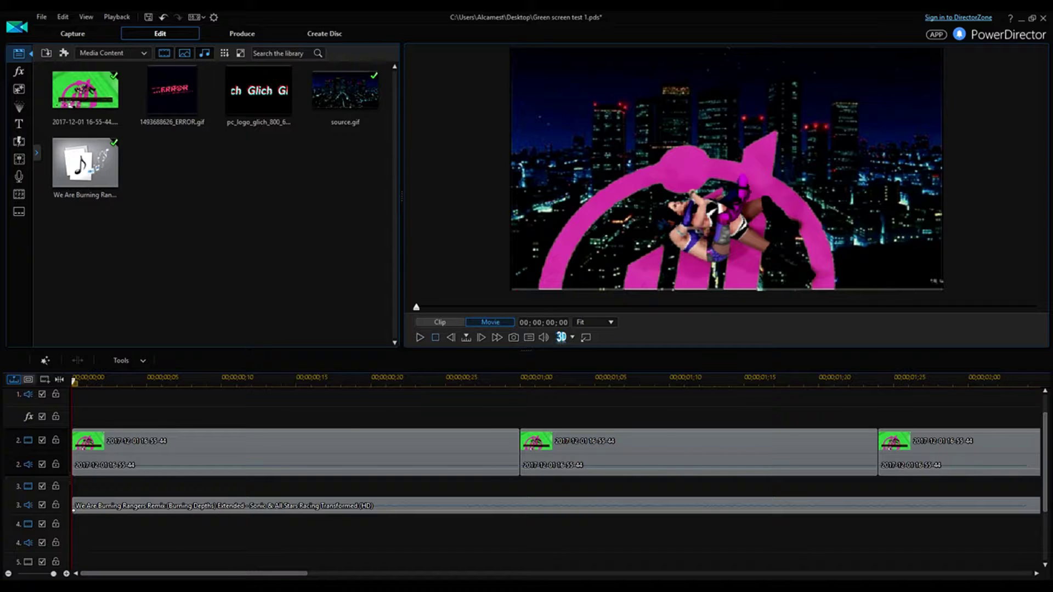
# - Drop another gameplay clip onto track 2, preview it, then delete the long clip
pyautogui.click(72, 100)
pyautogui.hscroll(10, 527, 460)
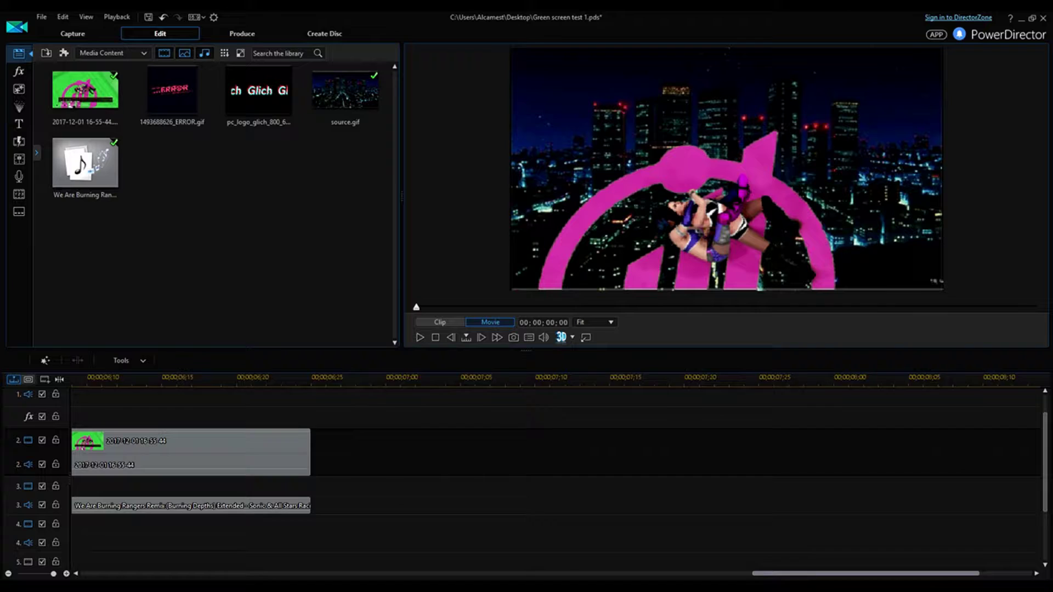
pyautogui.moveTo(85, 90); pyautogui.dragTo(460, 450)
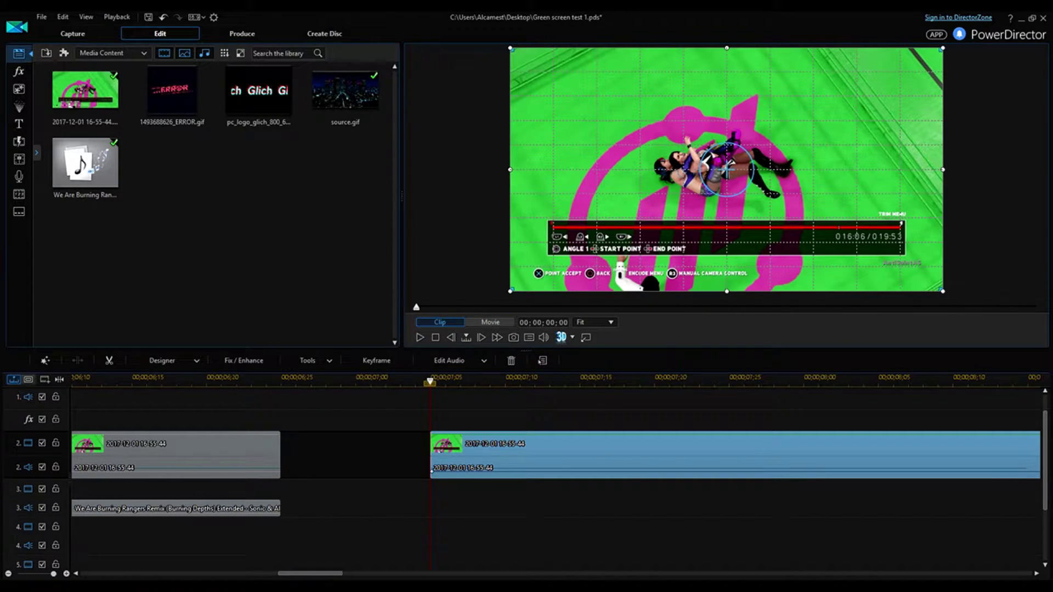
pyautogui.press('space')
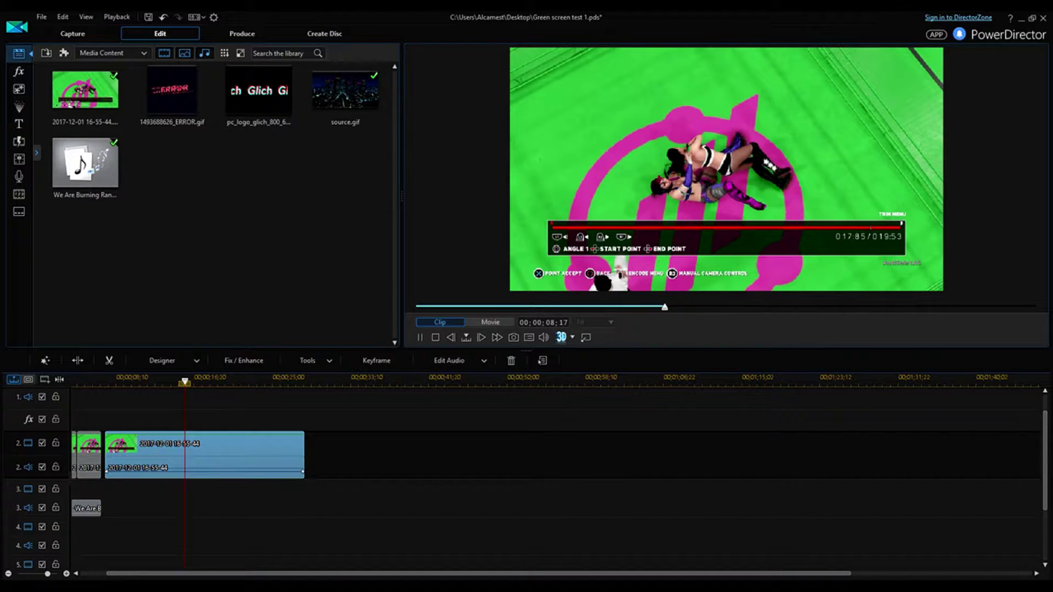
pyautogui.press('Delete')
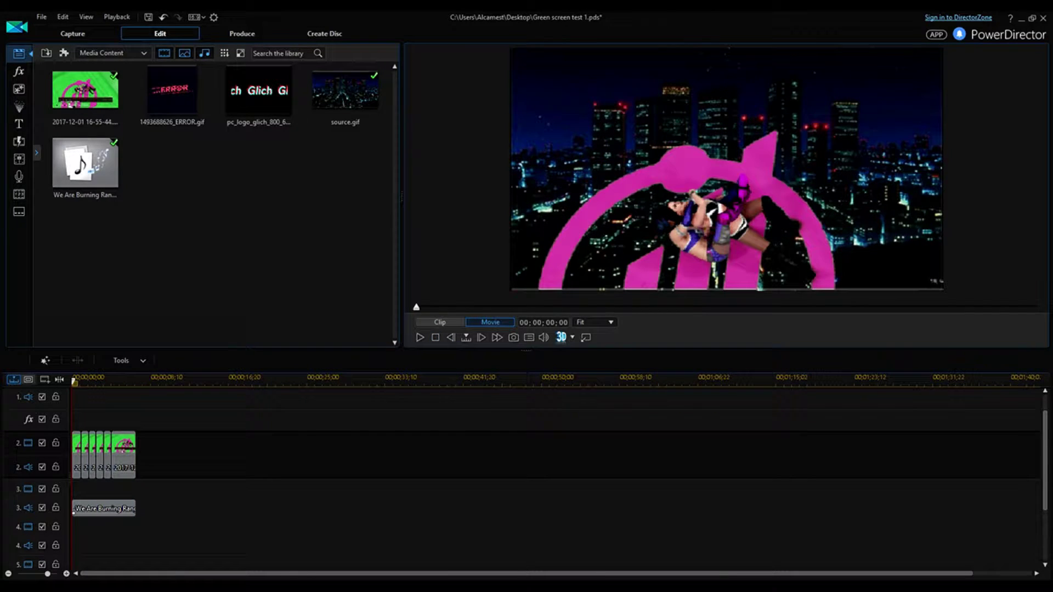
# - Zoom the timeline in with the zoom slider to spread the clips out
pyautogui.moveTo(46, 573); pyautogui.dragTo(51, 573)
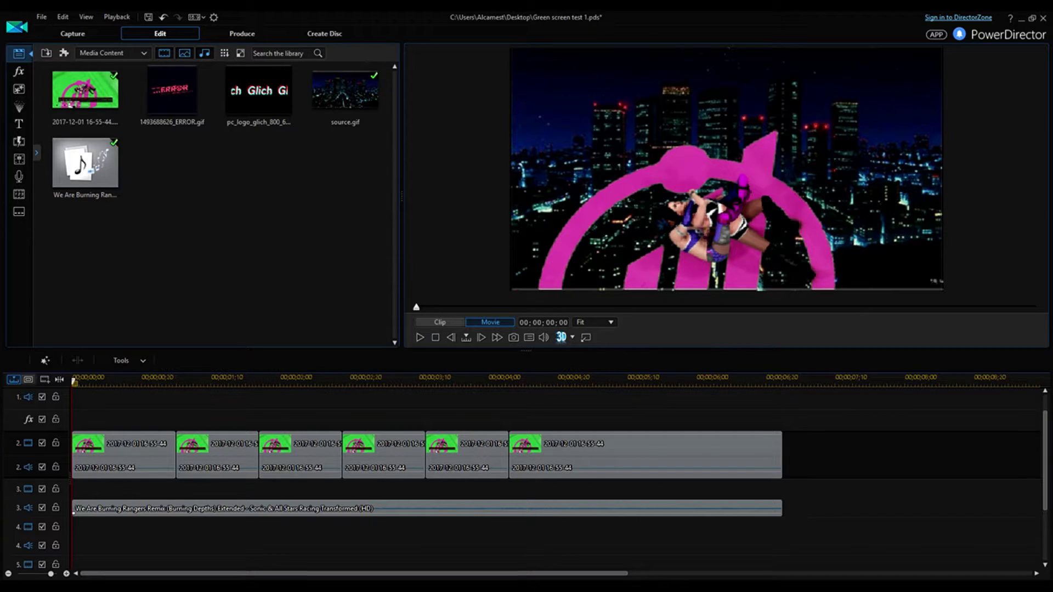
pyautogui.click(51, 573)
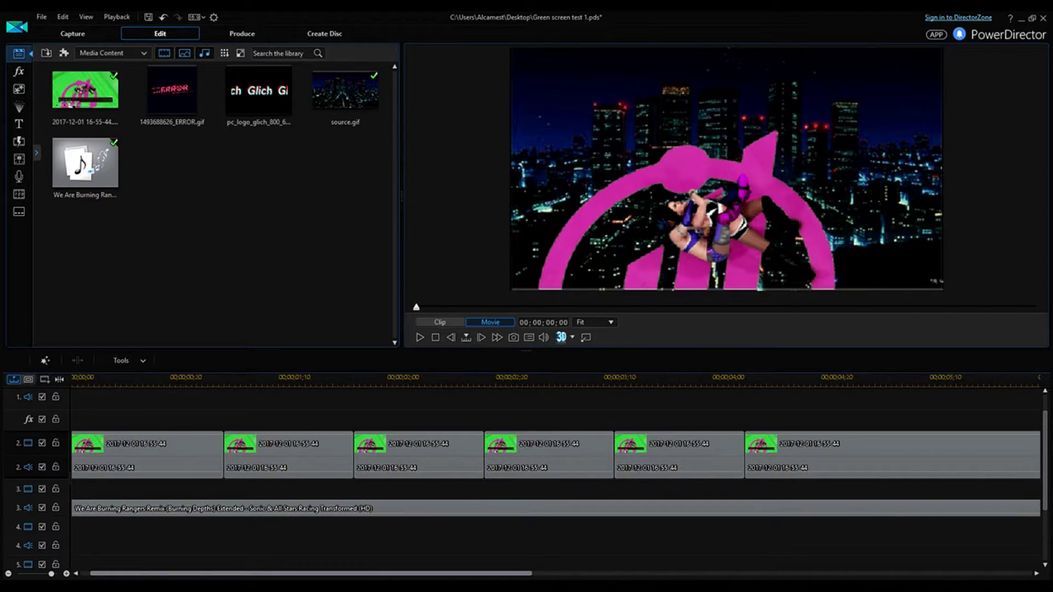
pyautogui.scroll(-2, 553, 453)
pyautogui.scroll(2, 553, 453)
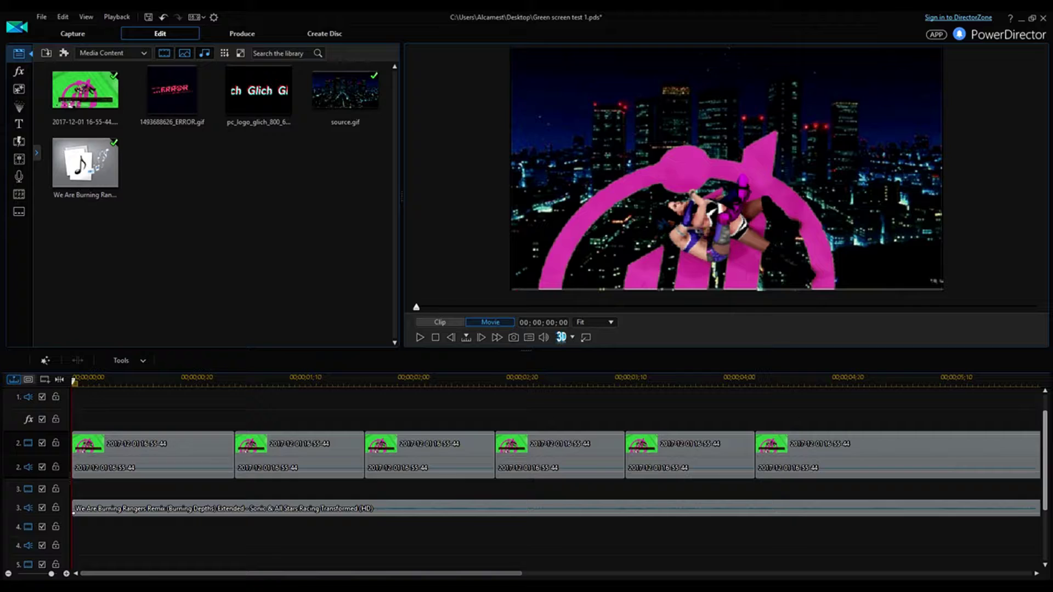
pyautogui.scroll(1, 552, 452)
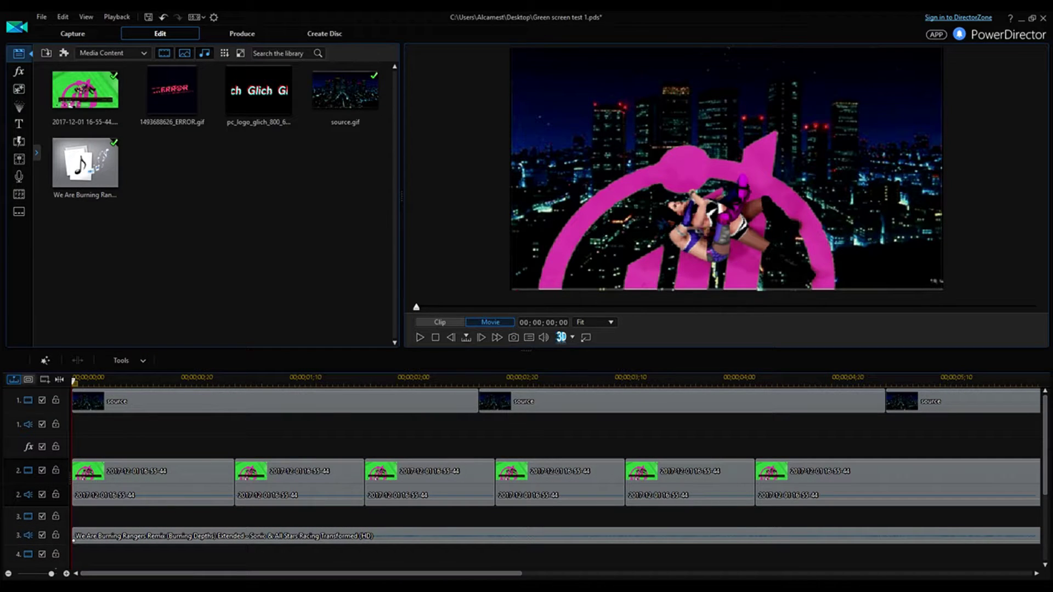
pyautogui.scroll(-1, 553, 453)
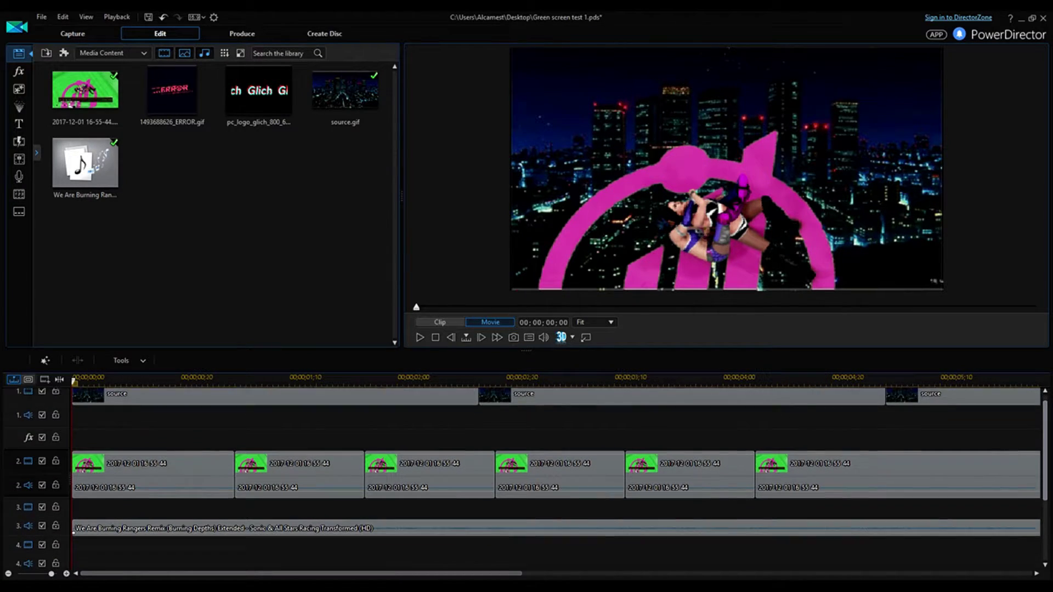
pyautogui.scroll(1, 553, 453)
# - Delete the middle and last city-night source clips from track 1
pyautogui.click(683, 401)
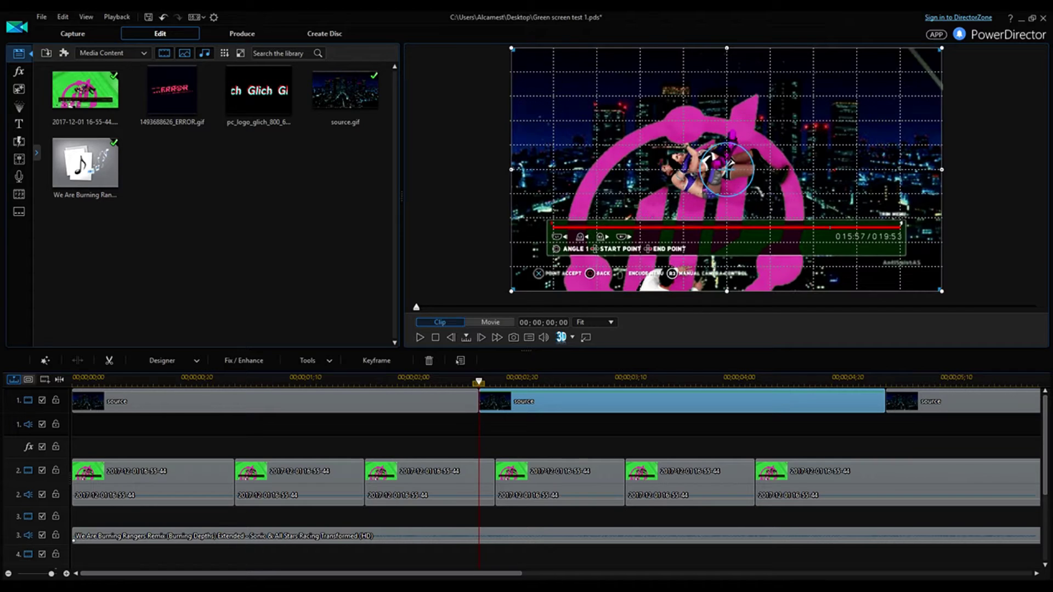
pyautogui.press('Delete')
pyautogui.click(946, 401)
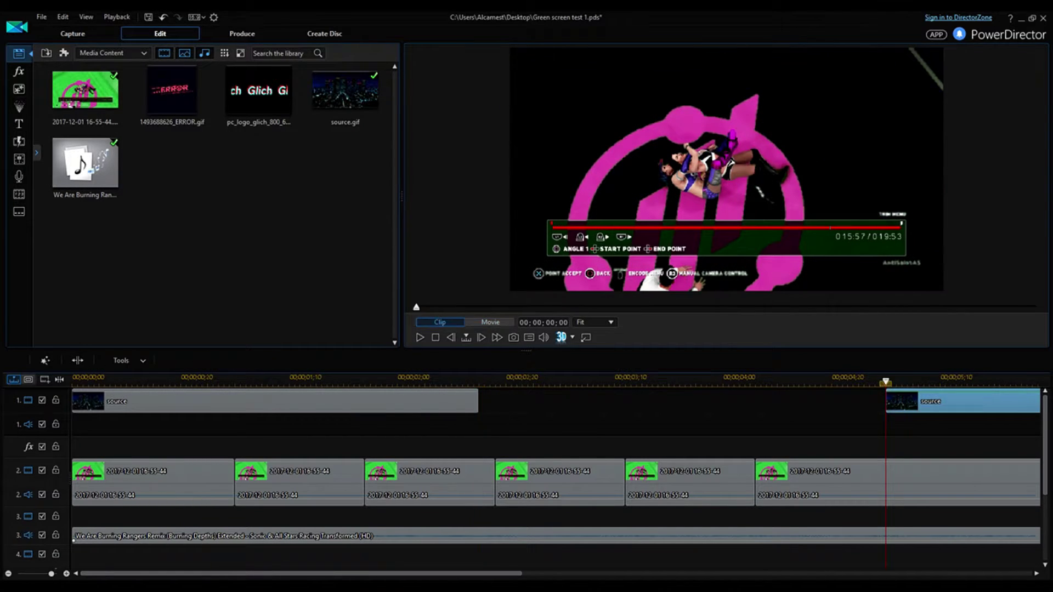
pyautogui.press('Delete')
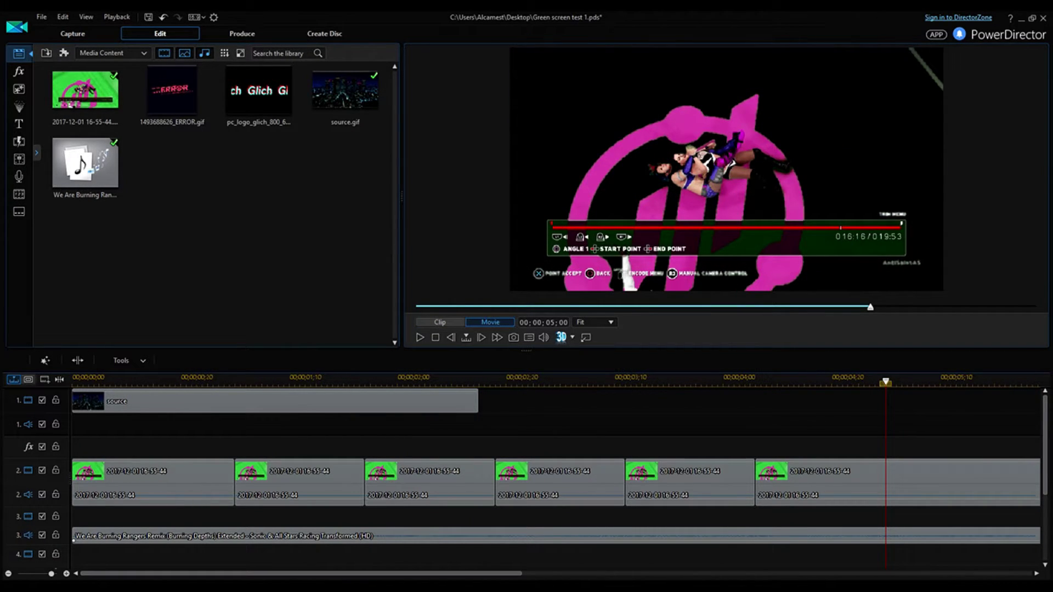
# - Place the giphy clip and the tumblr wrestling GIF on track 1
pyautogui.moveTo(727, 494); pyautogui.dragTo(727, 400)
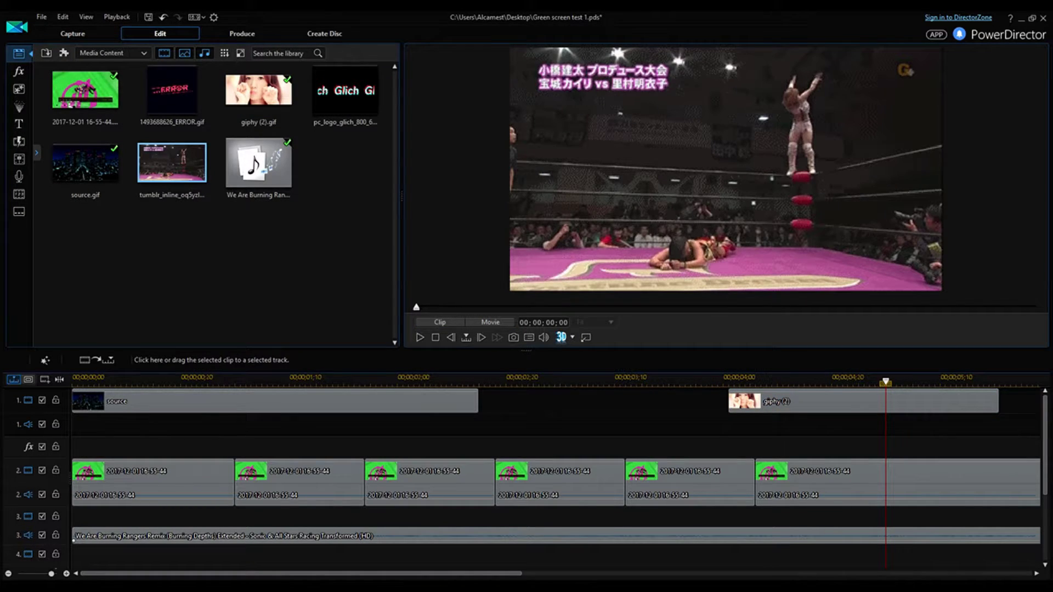
pyautogui.moveTo(823, 401); pyautogui.dragTo(576, 400)
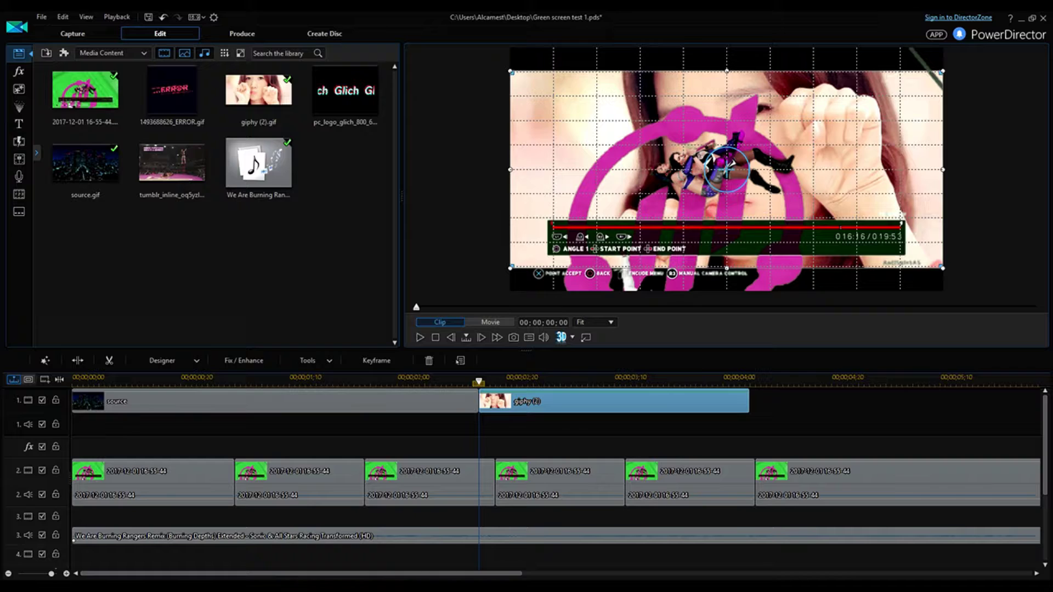
pyautogui.moveTo(66, 572); pyautogui.dragTo(51, 573)
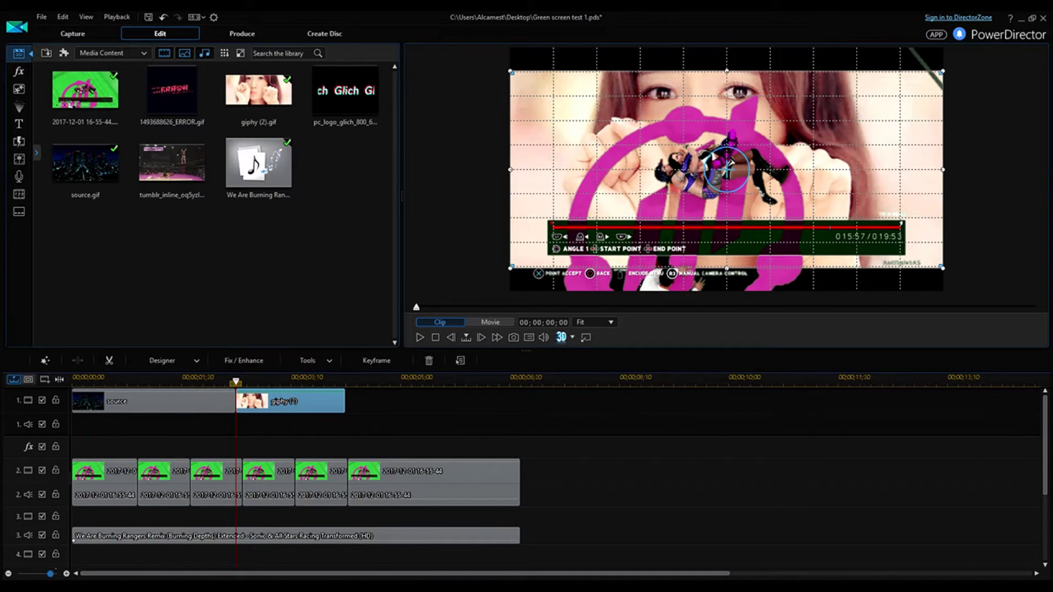
pyautogui.click(172, 163)
pyautogui.moveTo(172, 163)
pyautogui.mouseDown()
pyautogui.moveTo(346, 401)
pyautogui.moveTo(585, 400)
pyautogui.mouseUp()
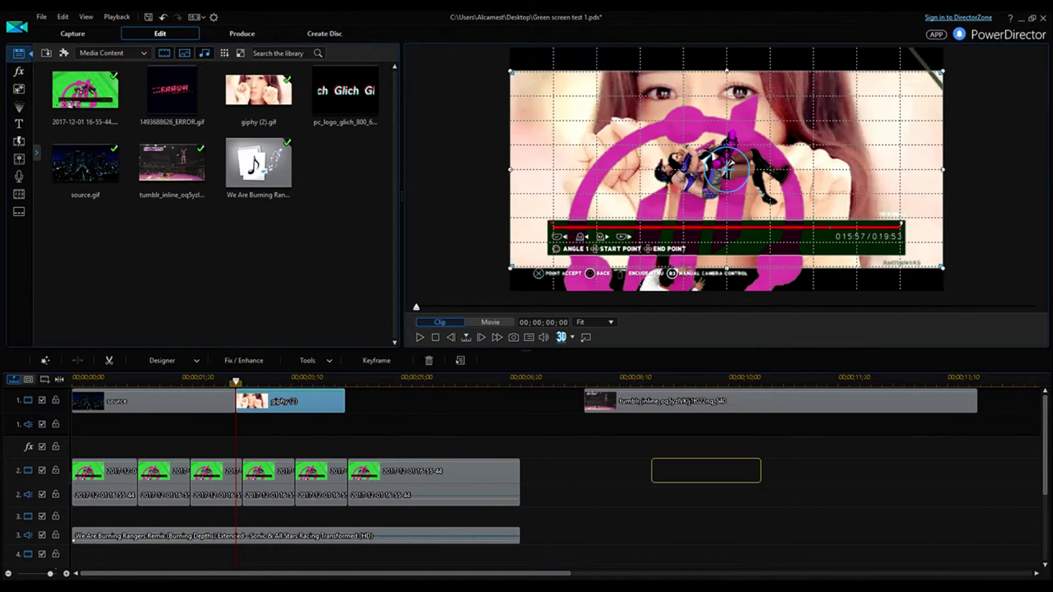
# - Reorder track 1 so the tumblr GIF leads, with giphy placed after it
pyautogui.moveTo(704, 471); pyautogui.dragTo(731, 470)
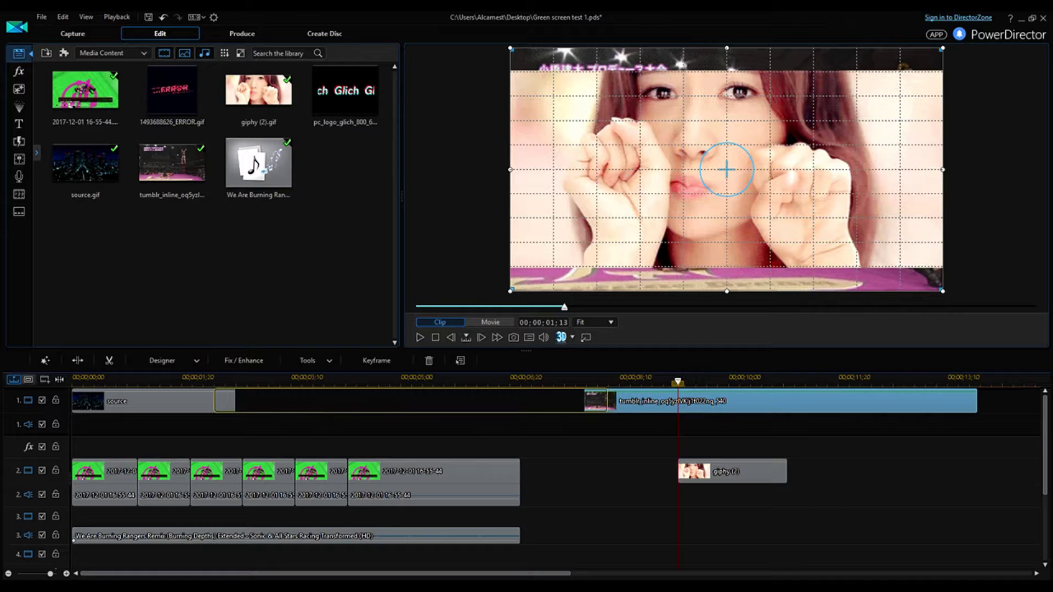
pyautogui.moveTo(608, 401); pyautogui.dragTo(261, 400)
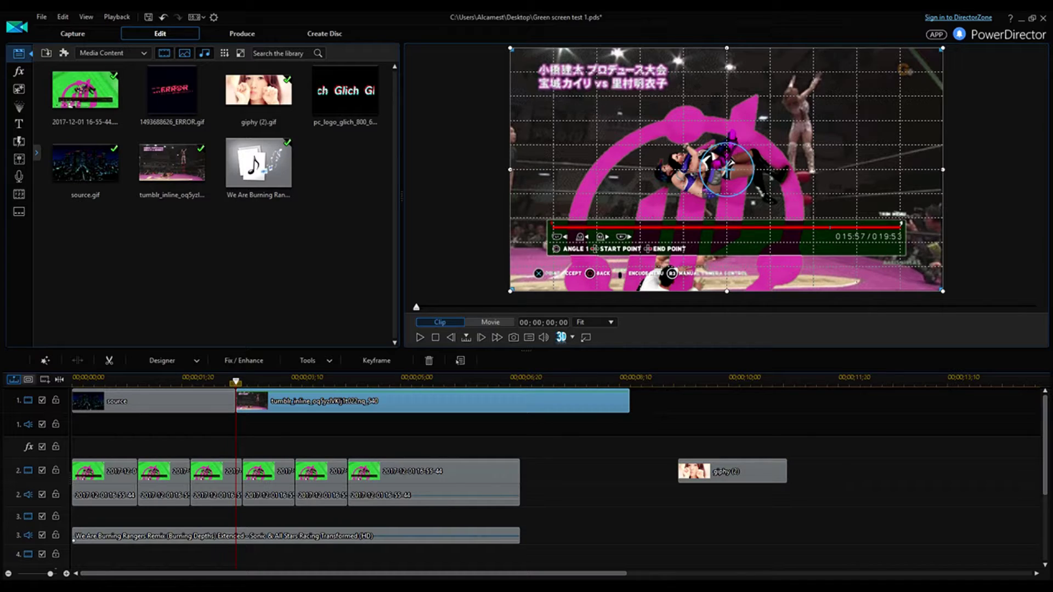
pyautogui.click(490, 322)
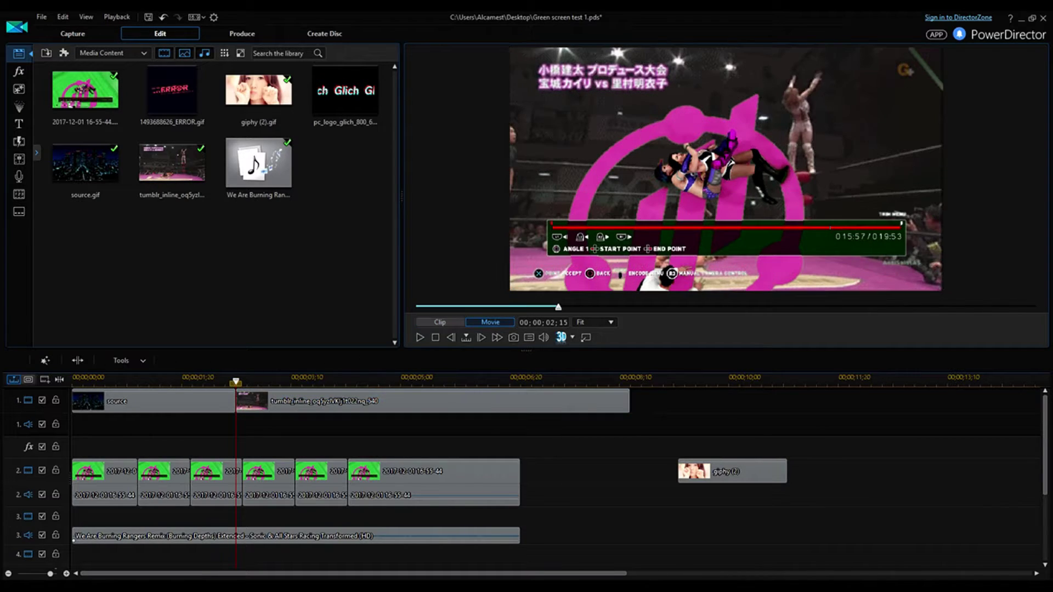
pyautogui.moveTo(730, 471); pyautogui.dragTo(526, 400)
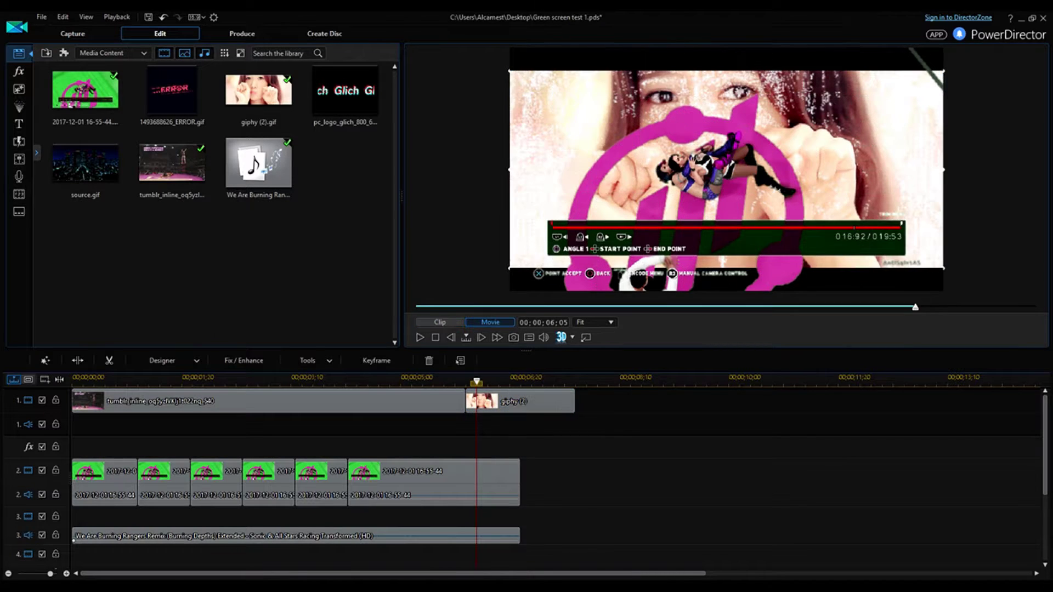
pyautogui.click(74, 377)
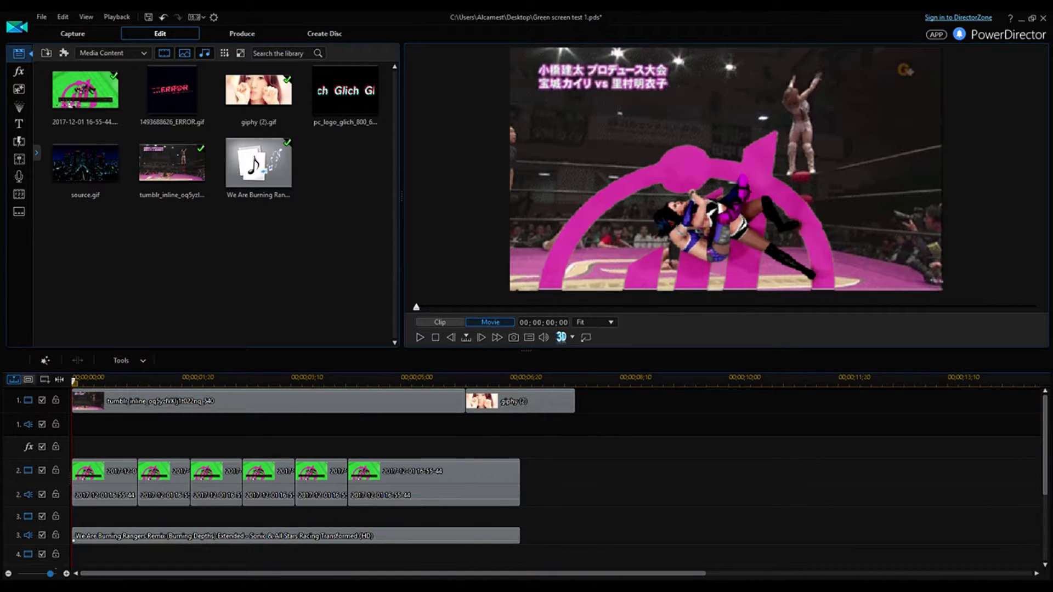
pyautogui.scroll(3, 328, 476)
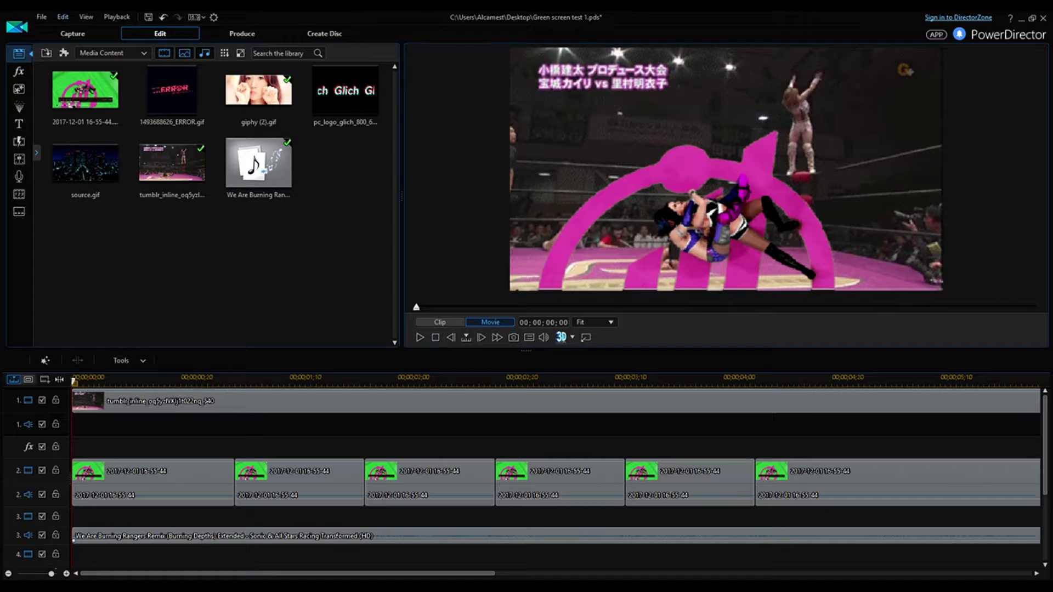
# - Save the project with Ctrl+S, then play the movie preview and restart it
pyautogui.hotkey('ctrl', 's')
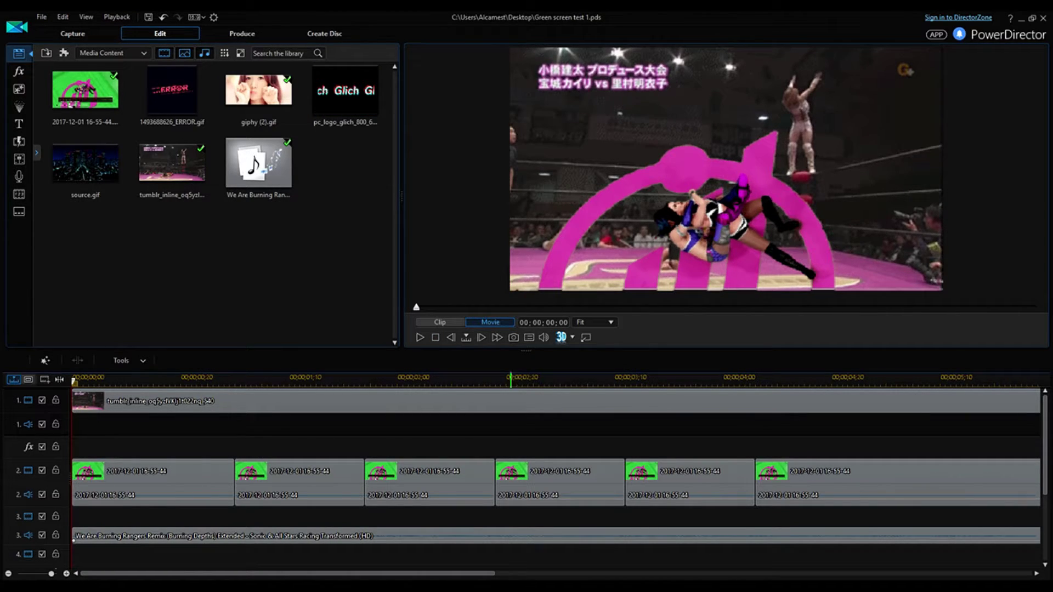
pyautogui.press('space')
pyautogui.press('space')
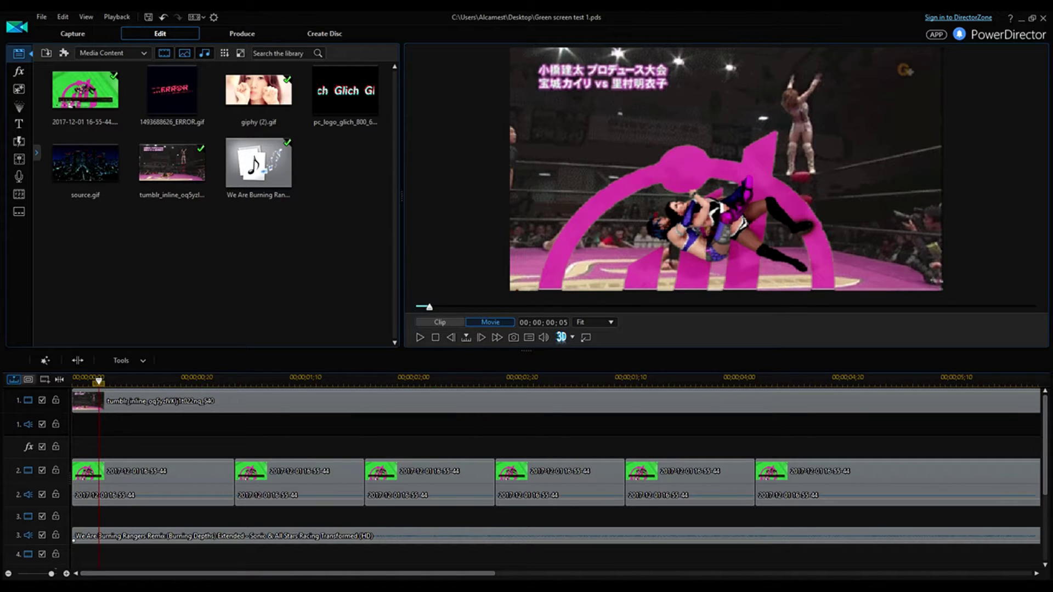
# - Crop the game HUD off the second and third gameplay clips
pyautogui.click(296, 482)
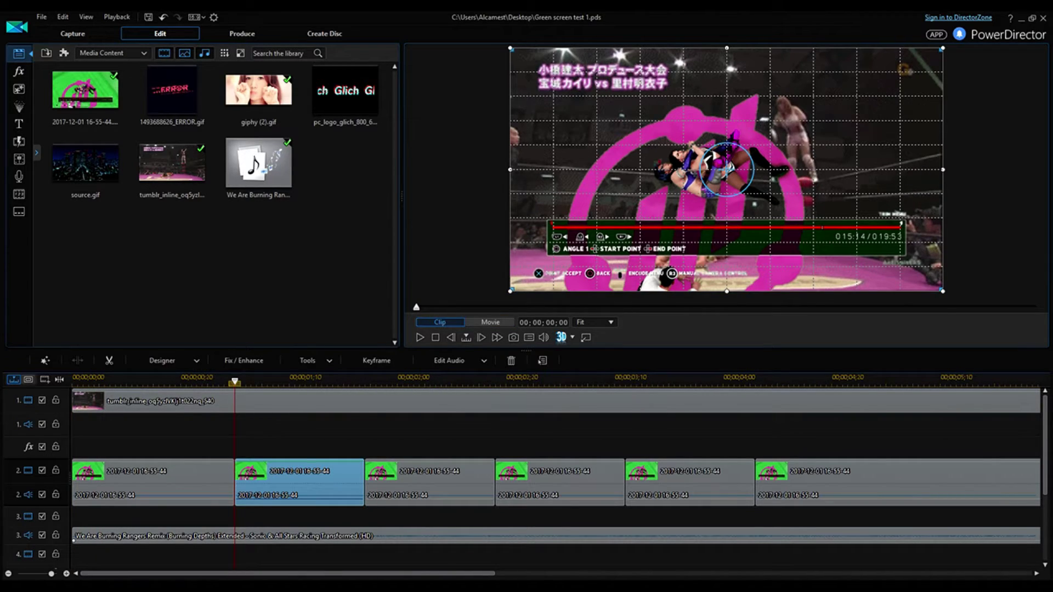
pyautogui.moveTo(725, 50); pyautogui.dragTo(726, 122)
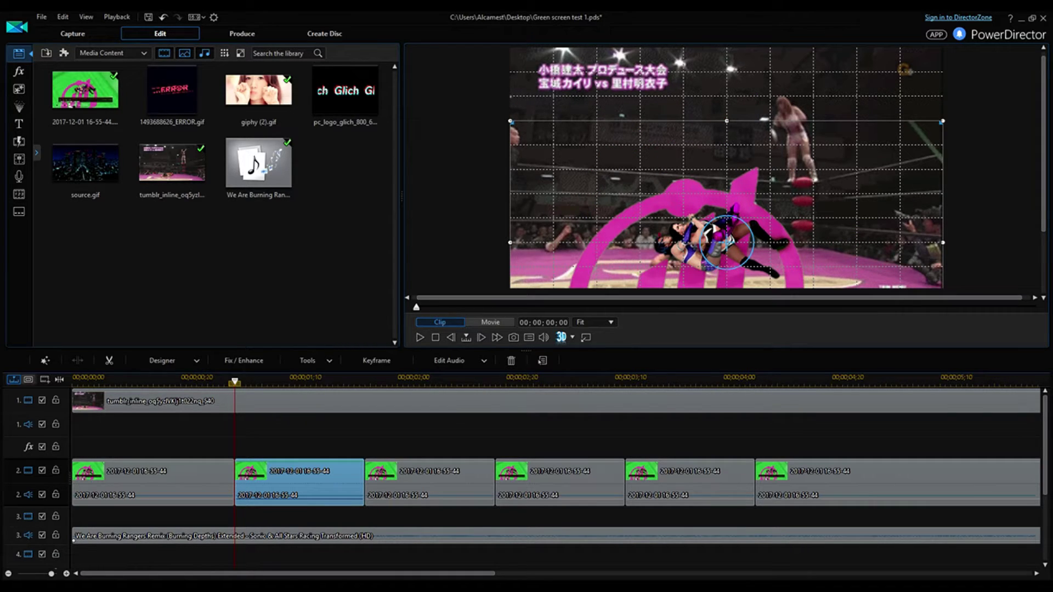
pyautogui.click(428, 481)
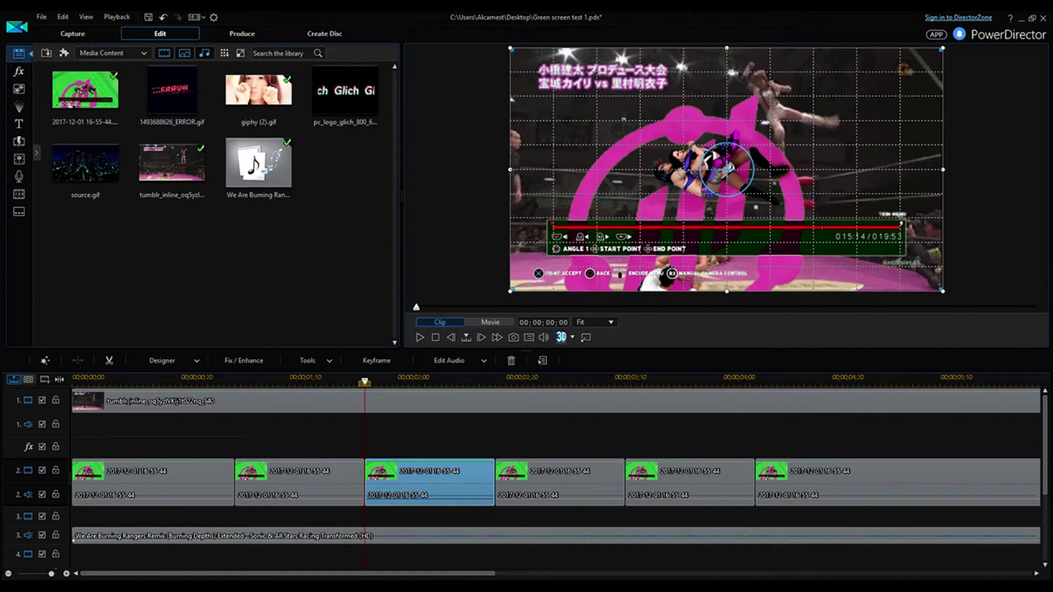
pyautogui.moveTo(727, 49); pyautogui.dragTo(726, 121)
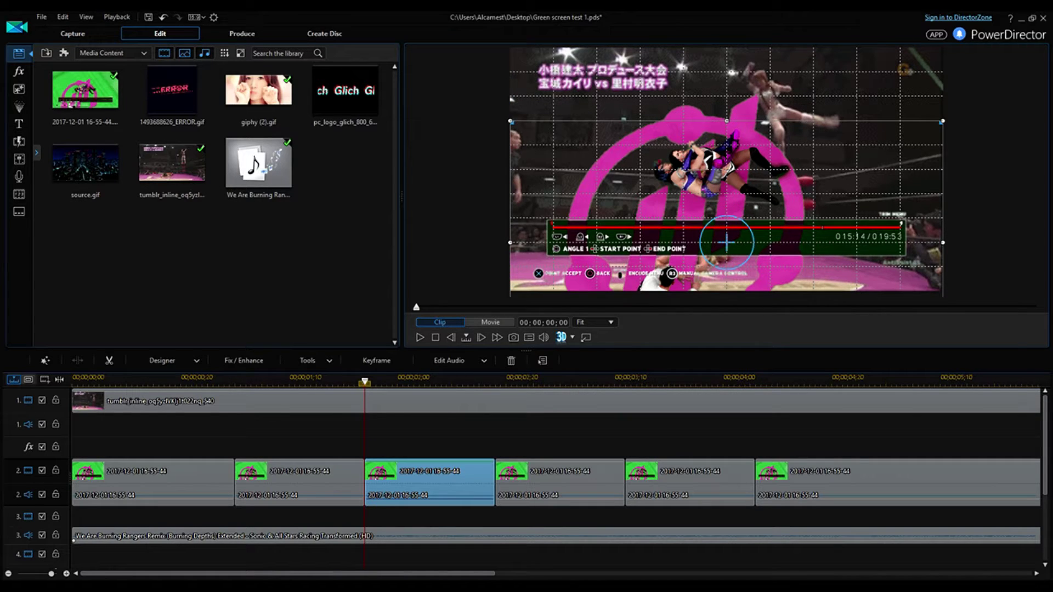
# - Play back the full edited movie in Movie mode
pyautogui.click(152, 481)
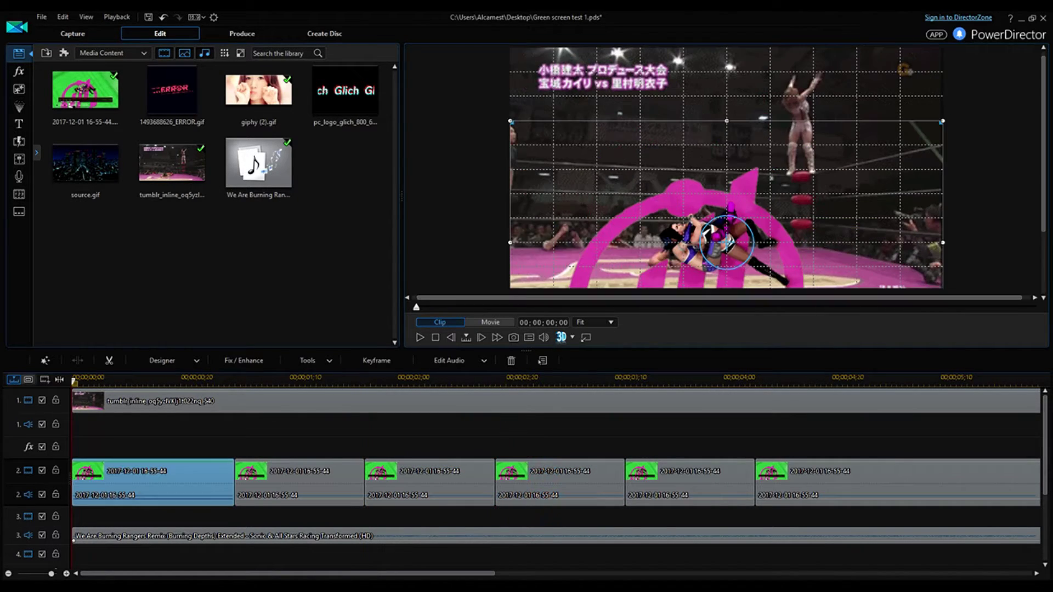
pyautogui.click(490, 322)
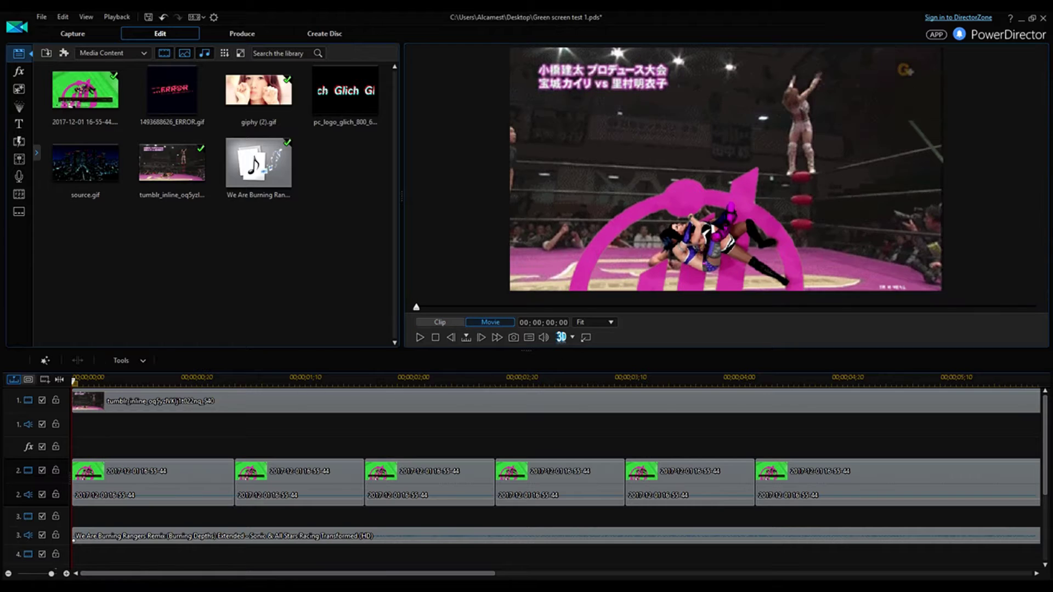
pyautogui.click(418, 338)
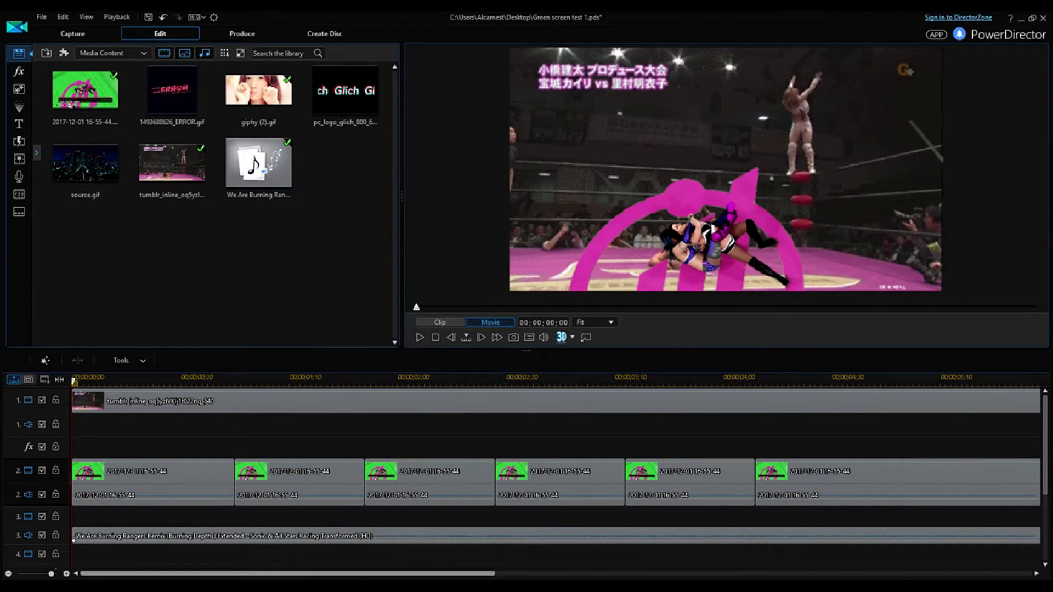
# - Trim the giphy clip's right edge back to the end of the gameplay track
pyautogui.click(723, 400)
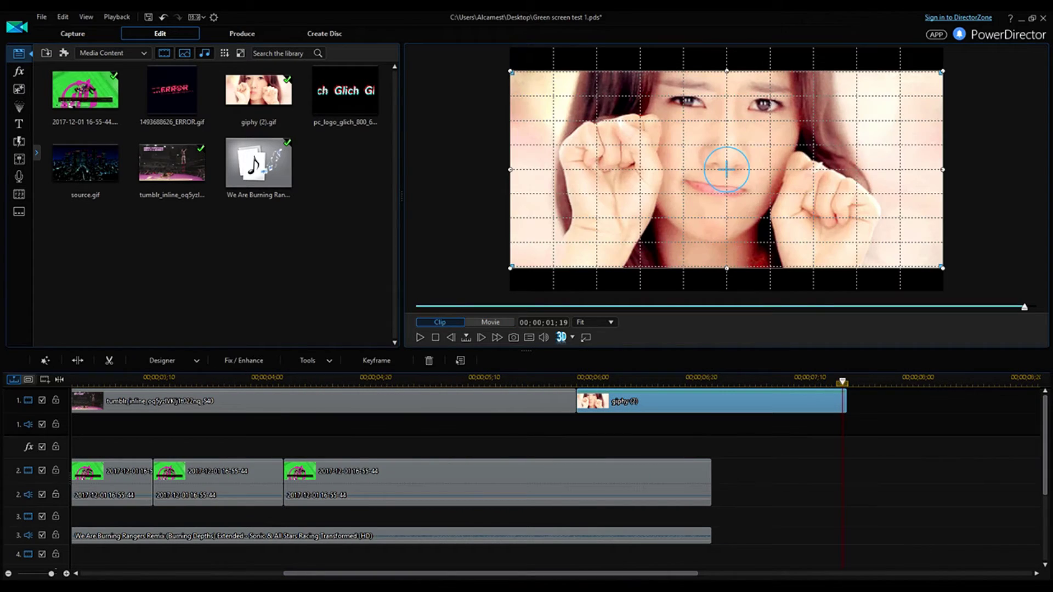
pyautogui.moveTo(844, 400); pyautogui.dragTo(712, 401)
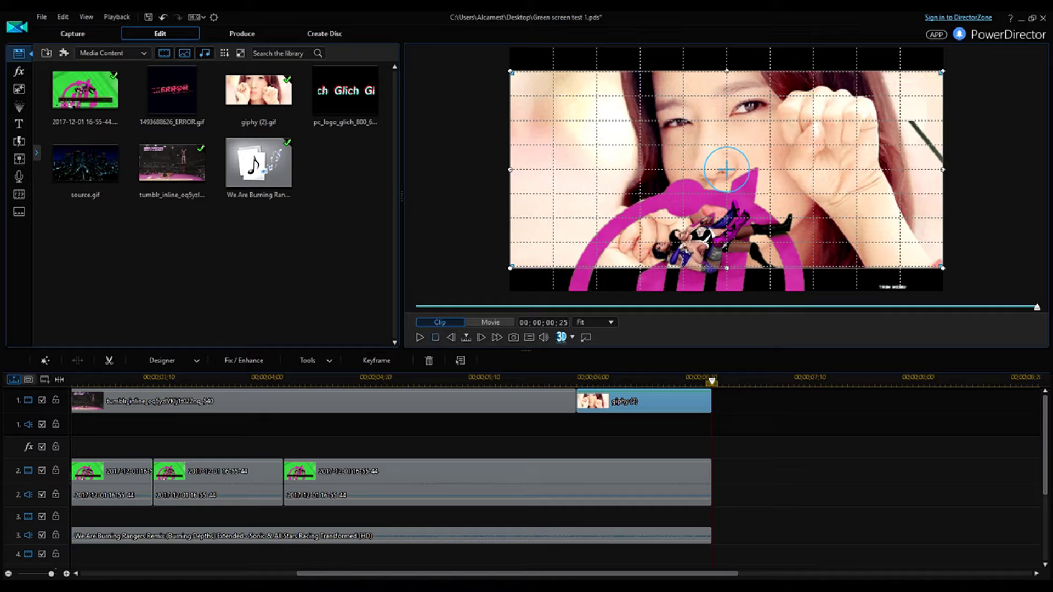
pyautogui.click(435, 337)
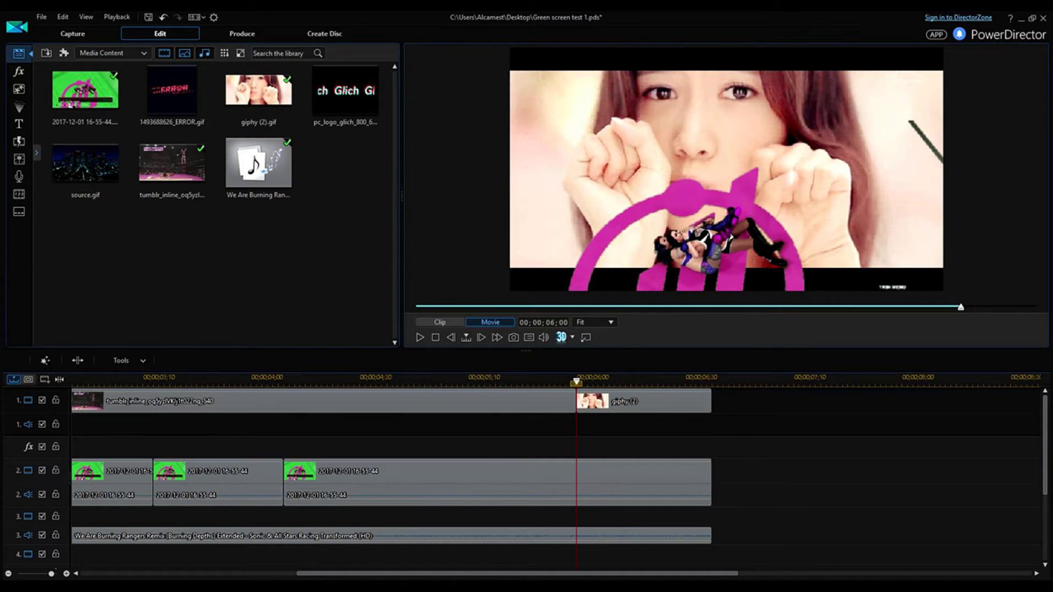